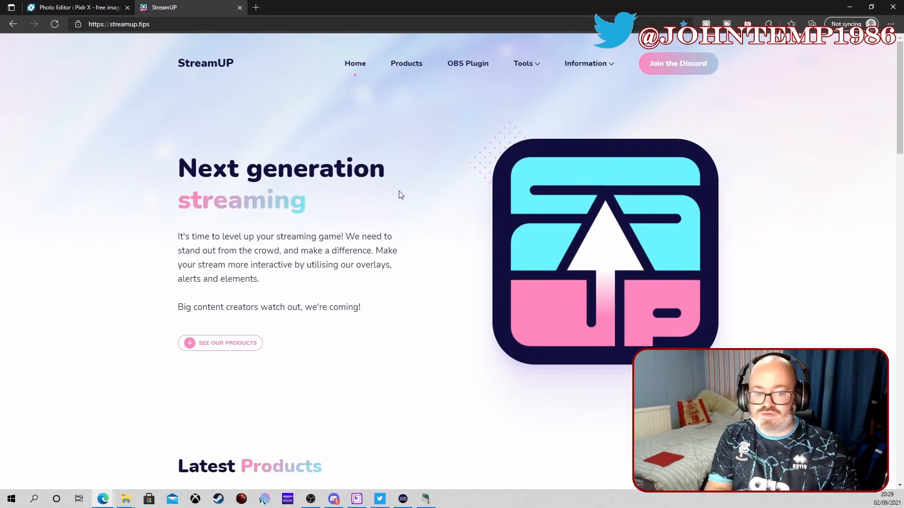
# Review the LioranBoard Bridge for Elgato Stream Deck product page on StreamUP and get the plugin from Ko-fi for $0.00.
pyautogui.scroll(-5, 378, 203)
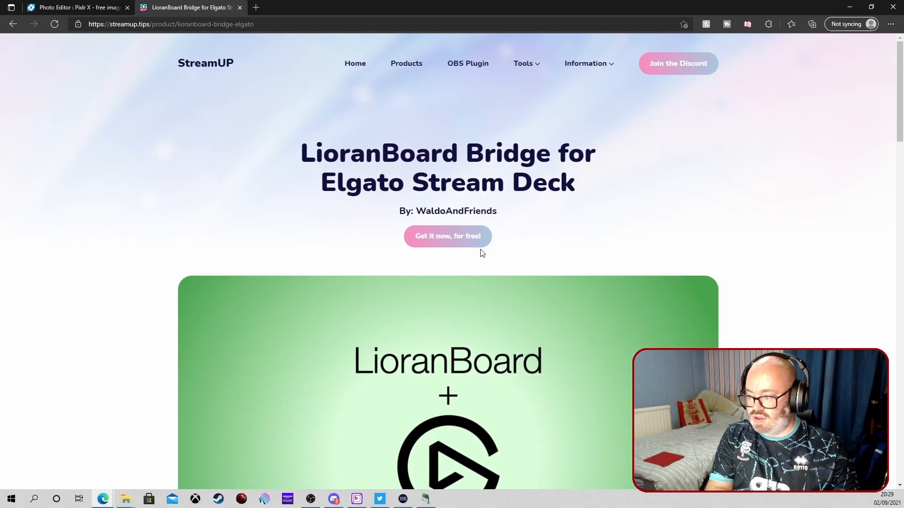
pyautogui.scroll(-10, 582, 221)
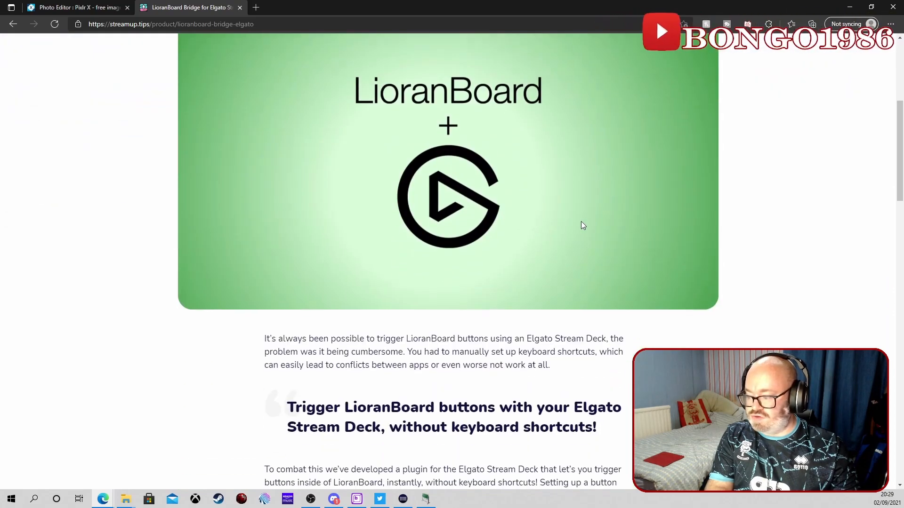
pyautogui.scroll(-6, 558, 259)
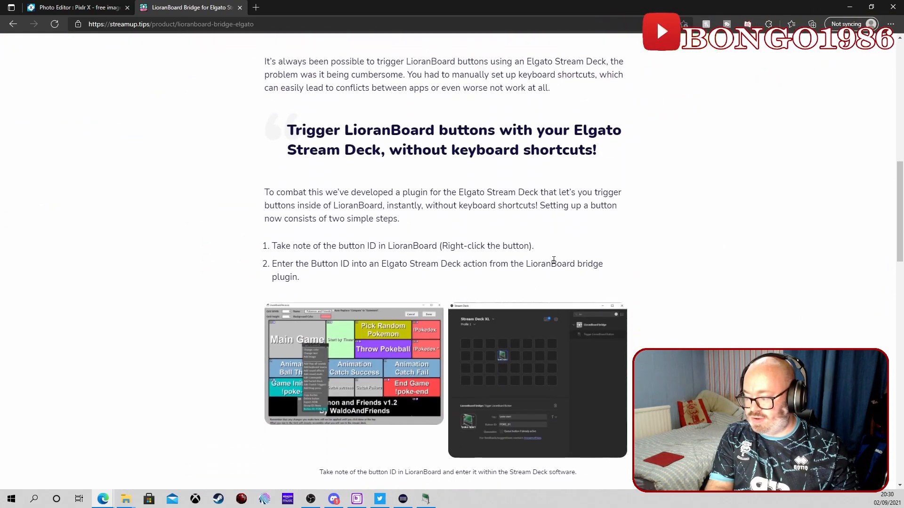
pyautogui.scroll(-3, 554, 264)
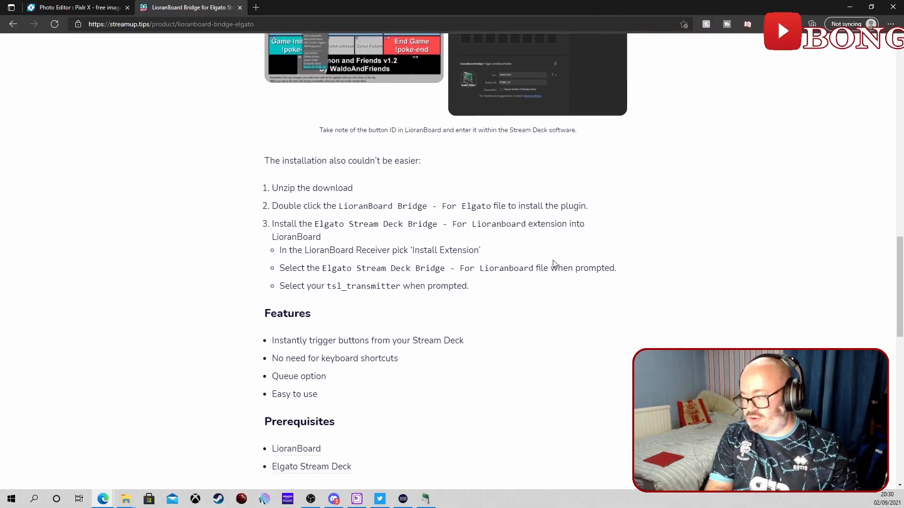
pyautogui.scroll(-6, 553, 264)
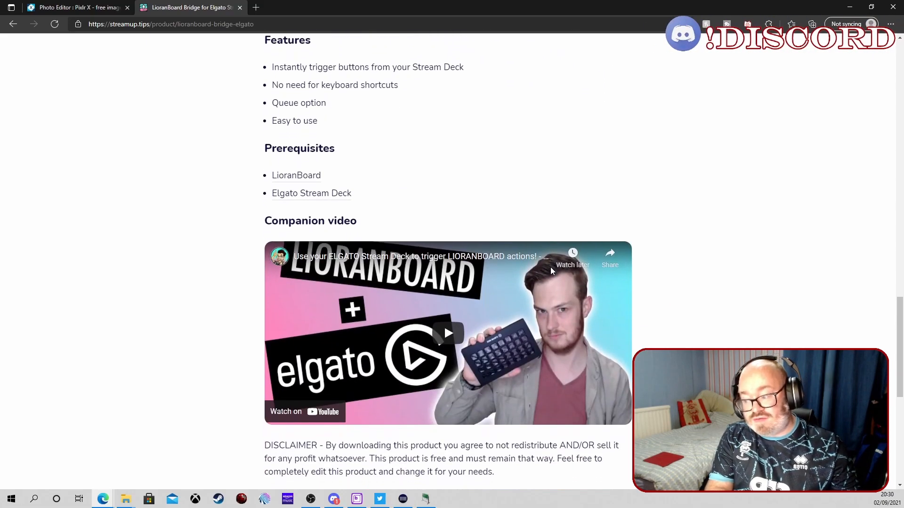
pyautogui.scroll(15, 552, 269)
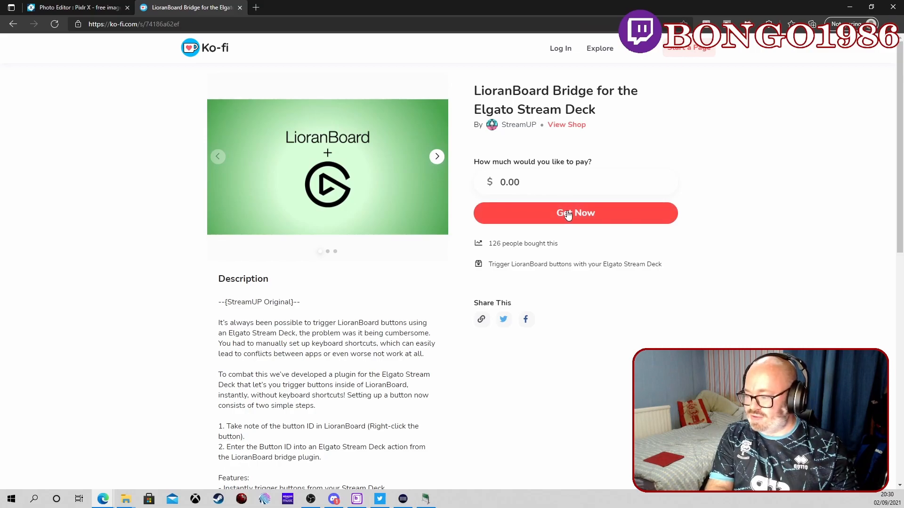
pyautogui.click(539, 213)
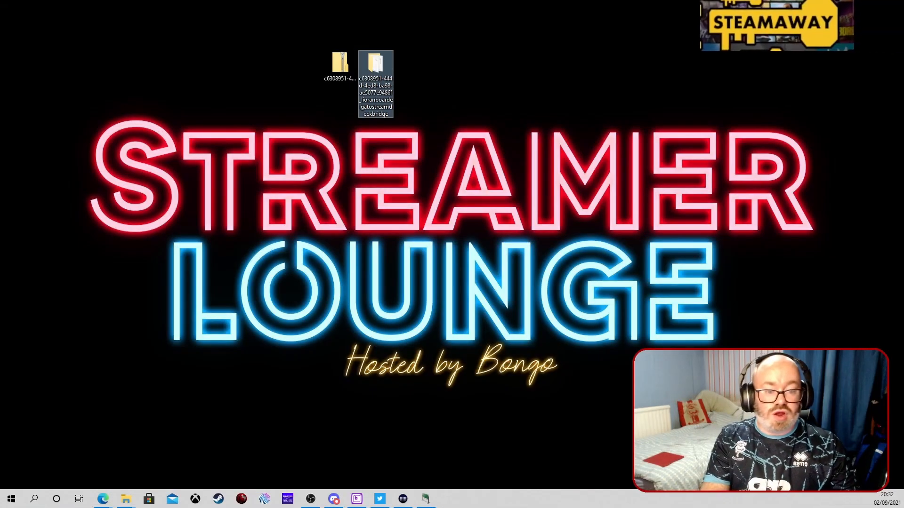
# Open the extracted LioranBoard bridge folder on the desktop and identify its LBE extension file and Stream Deck plugin file.
pyautogui.click(338, 68)
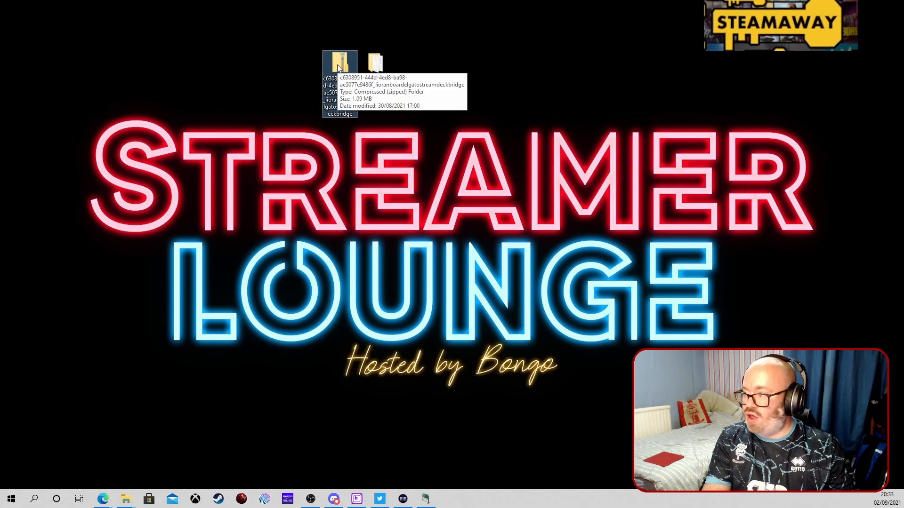
pyautogui.click(382, 68)
pyautogui.doubleClick(383, 68)
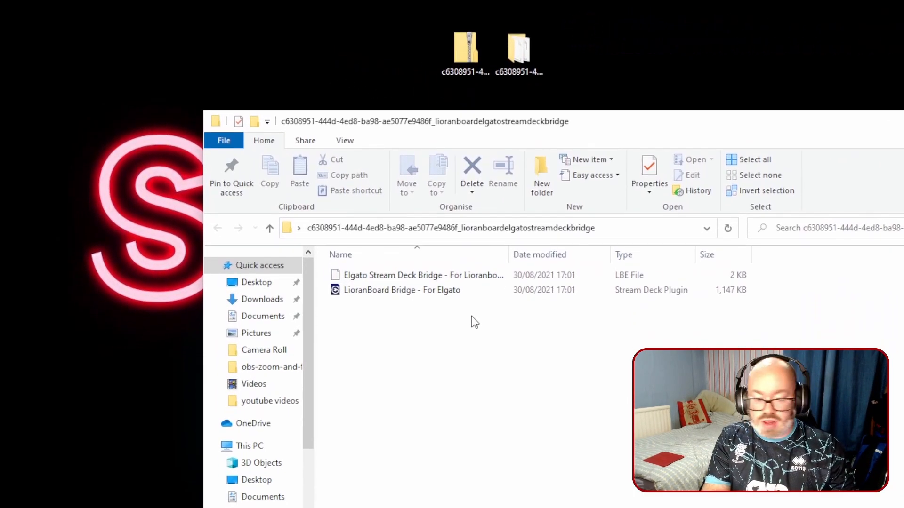
pyautogui.click(414, 278)
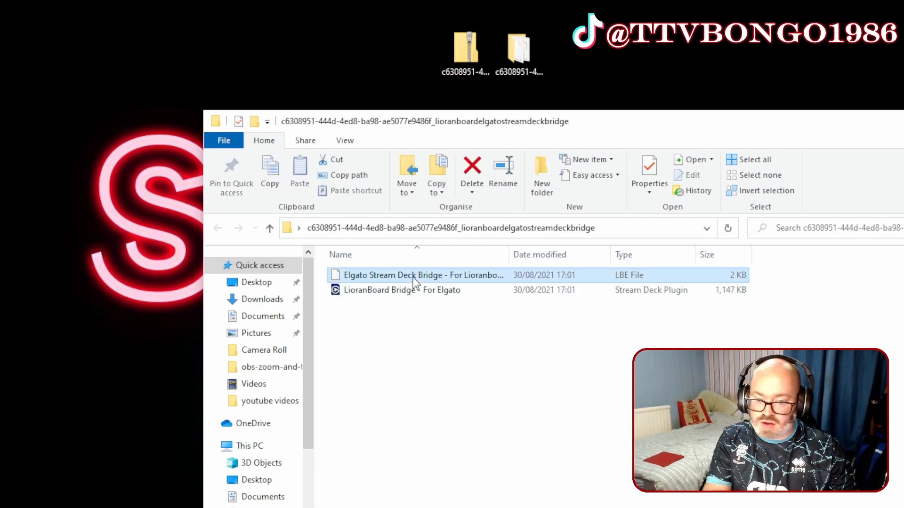
pyautogui.keyDown('shift'); pyautogui.click(402, 293); pyautogui.keyUp('shift')
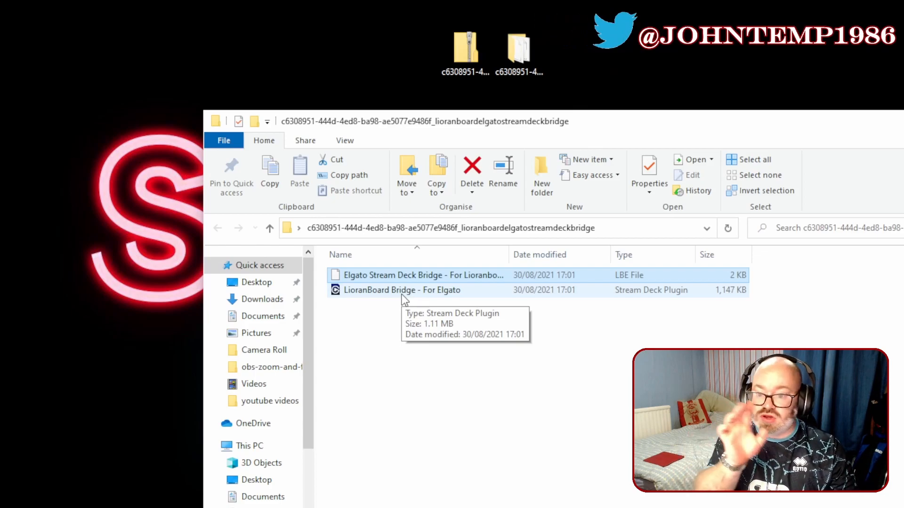
pyautogui.keyDown('ctrl'); pyautogui.click(403, 293); pyautogui.keyUp('ctrl')
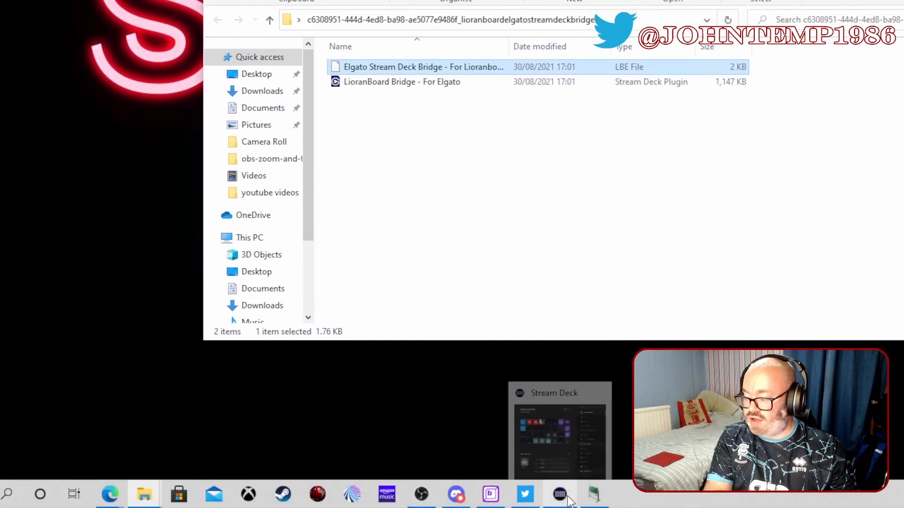
# Bring up Stream Deck and the LioranBoard Receiver and arrange their windows around the bridge folder window.
pyautogui.click(568, 500)
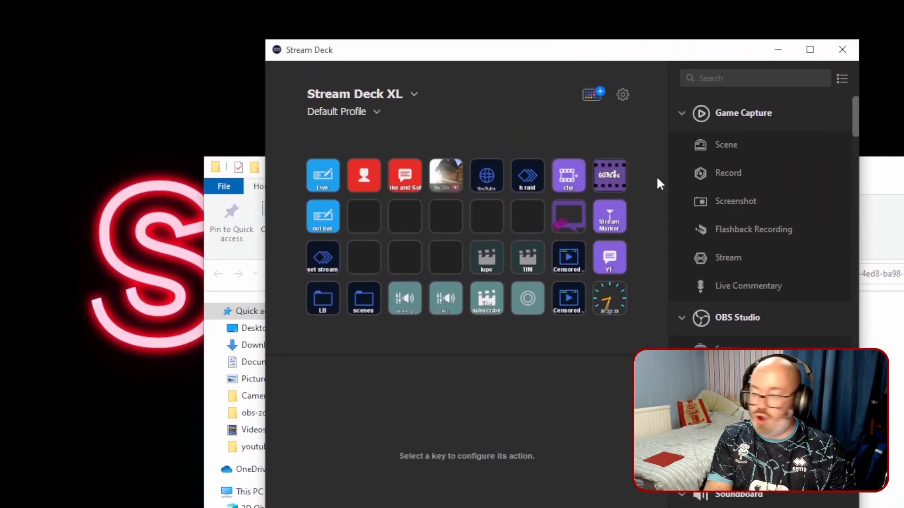
pyautogui.moveTo(630, 59); pyautogui.dragTo(715, 88)
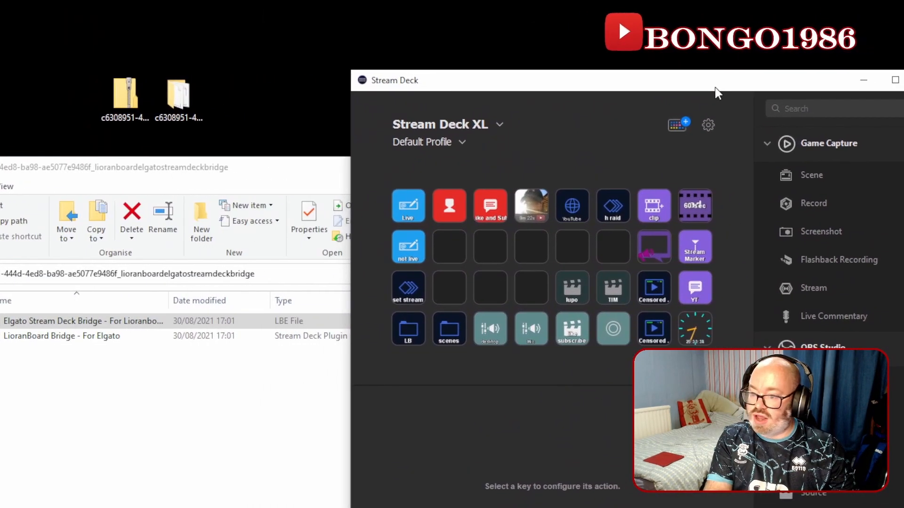
pyautogui.moveTo(256, 174); pyautogui.dragTo(92, 183)
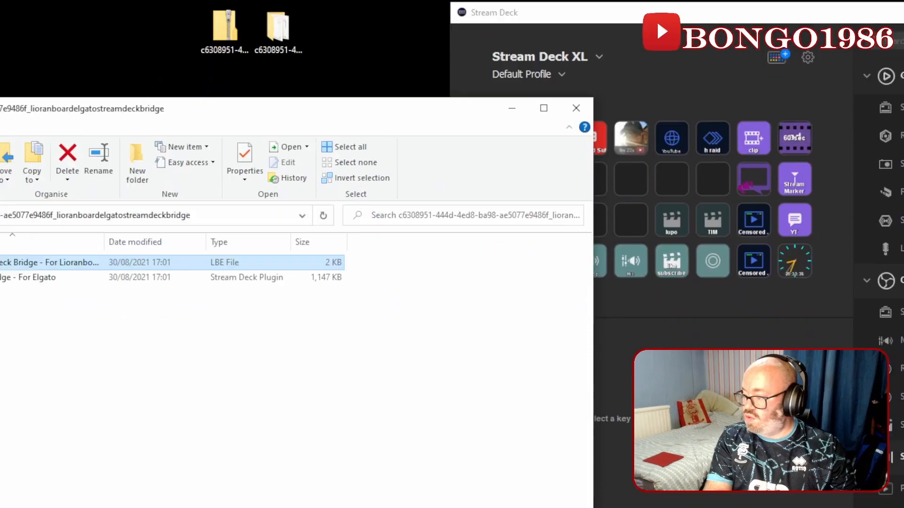
pyautogui.click(187, 494)
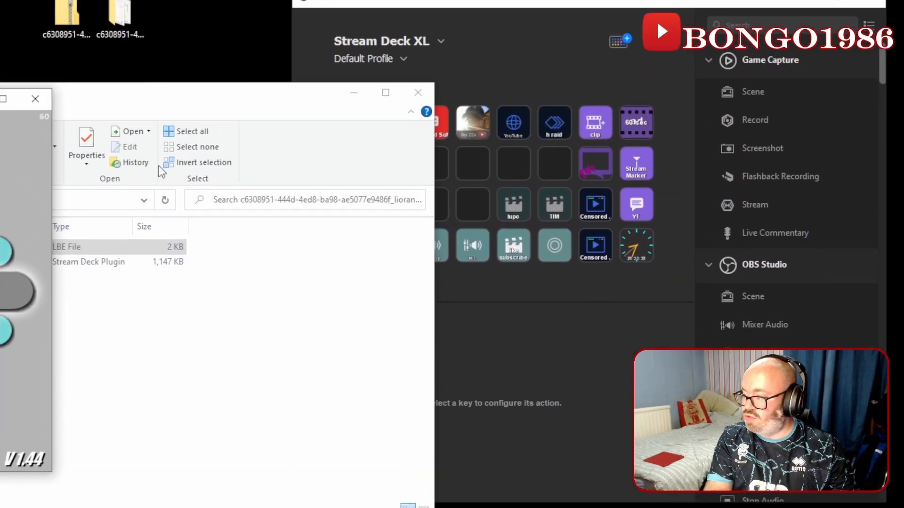
pyautogui.moveTo(184, 188); pyautogui.dragTo(320, 172)
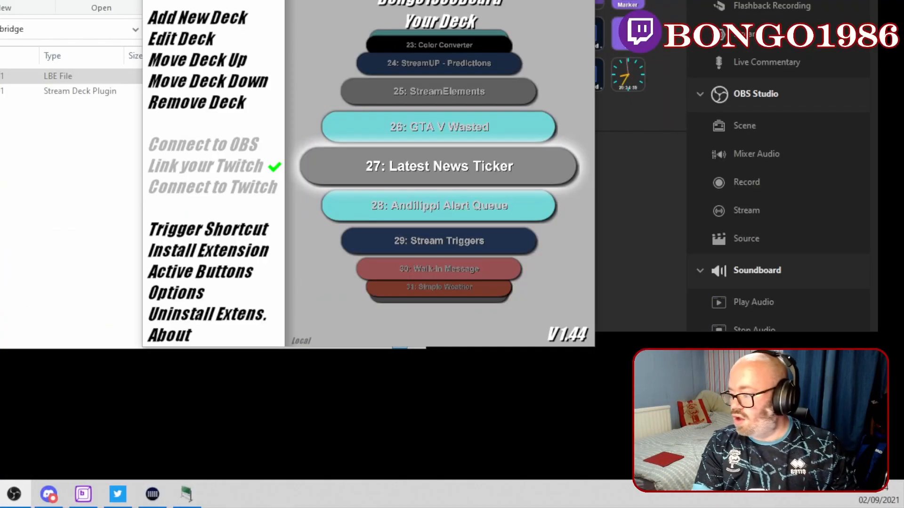
# Start an extension install in the LioranBoard Receiver, browse to the extracted bridge folder on the Desktop, and cancel.
pyautogui.click(208, 250)
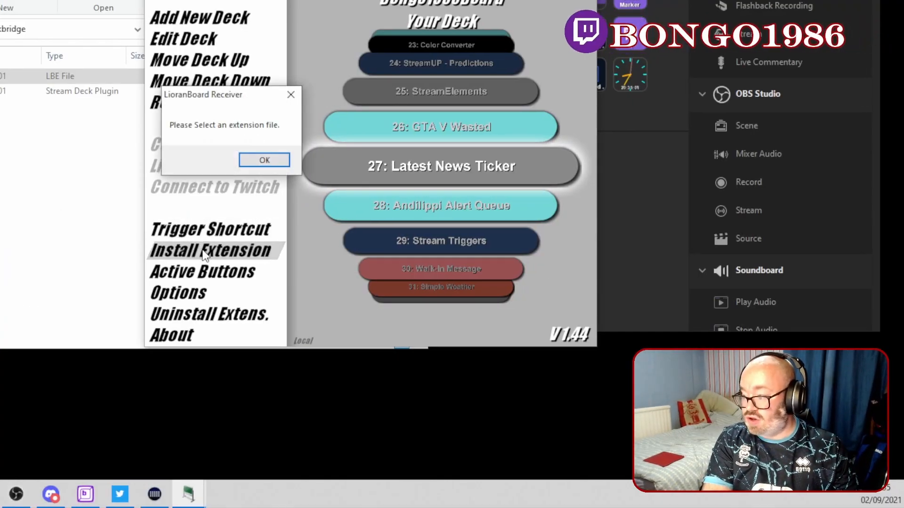
pyautogui.click(264, 207)
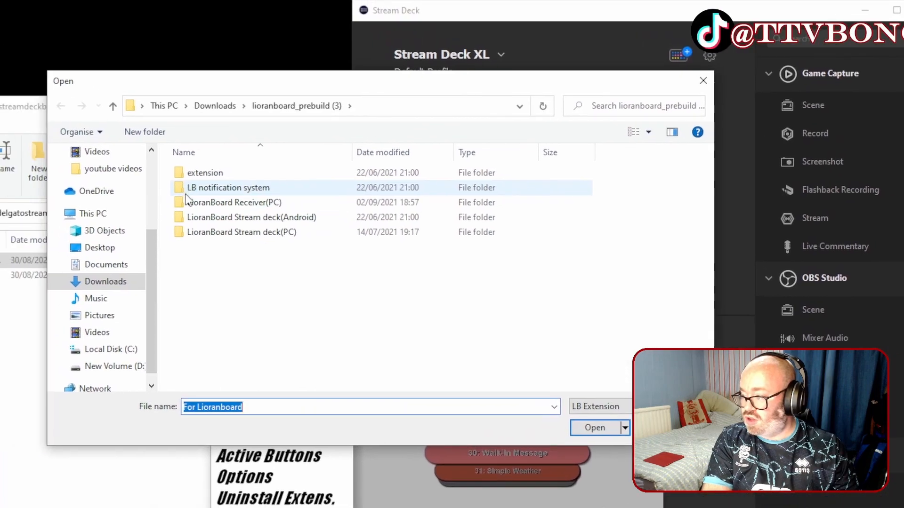
pyautogui.scroll(3, 102, 186)
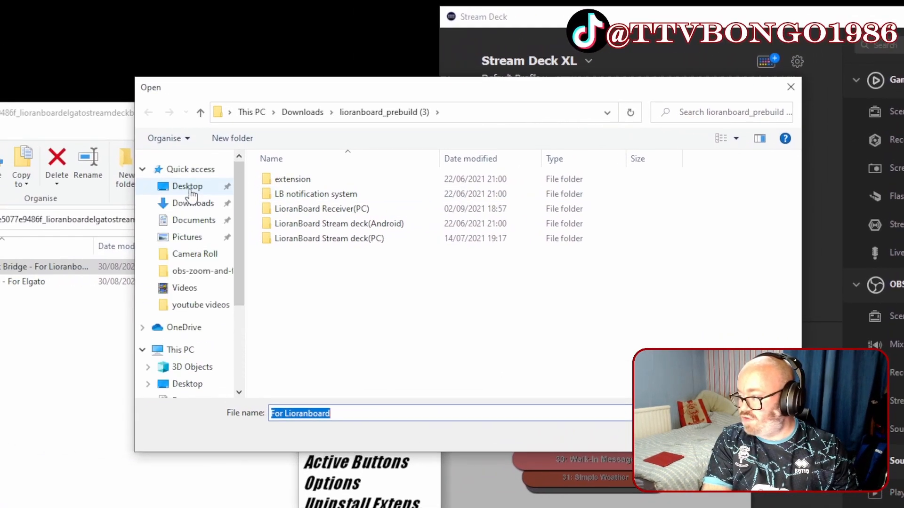
pyautogui.click(190, 192)
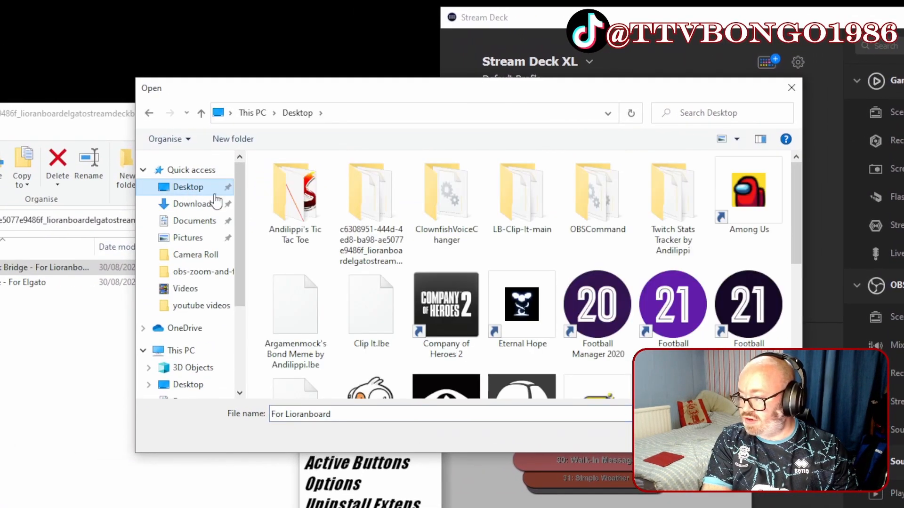
pyautogui.doubleClick(374, 198)
pyautogui.click(358, 181)
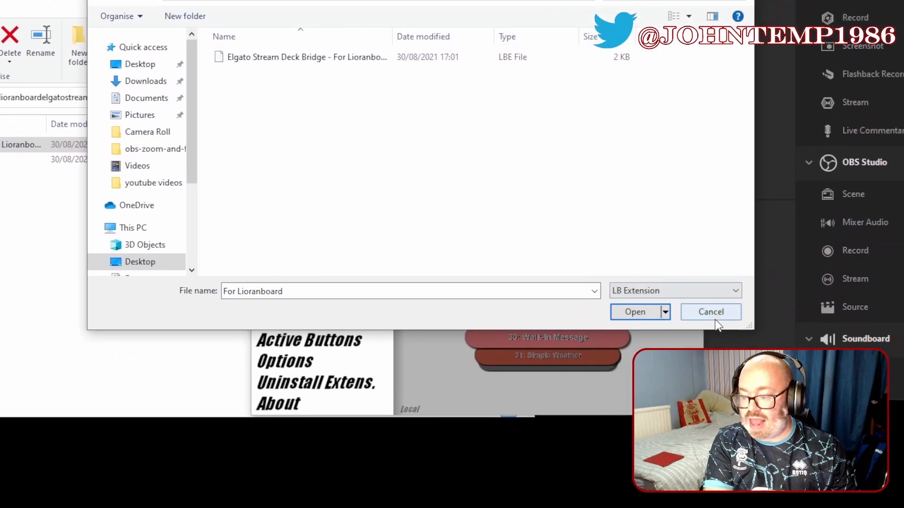
pyautogui.click(713, 315)
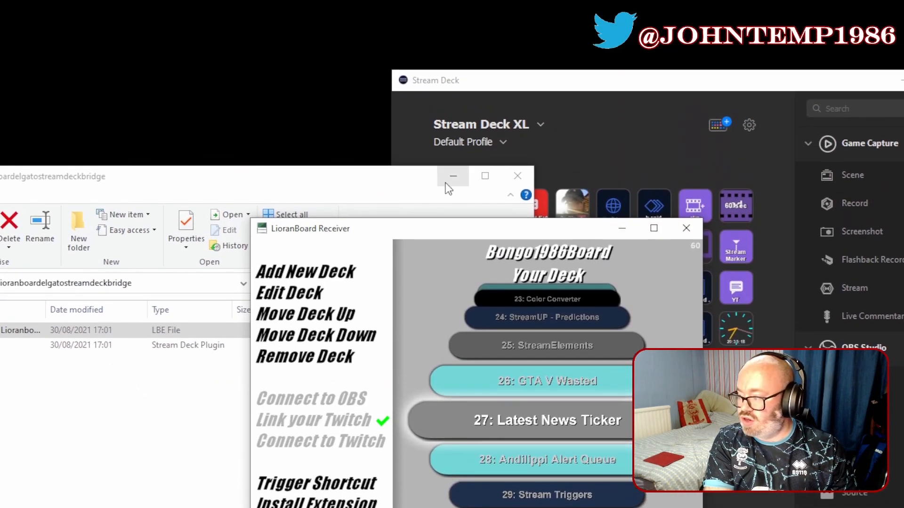
# Rearrange the windows so that Stream Deck and the LioranBoard Receiver sit side by side.
pyautogui.click(620, 227)
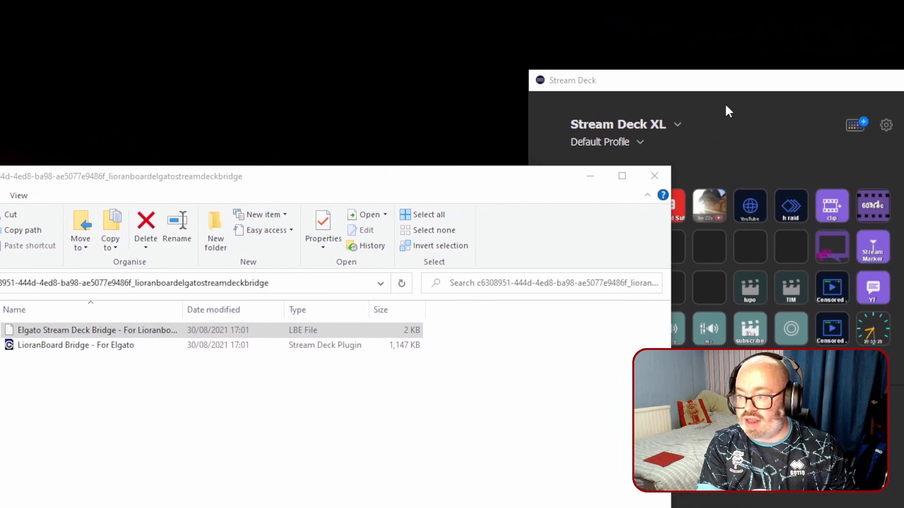
pyautogui.moveTo(725, 84); pyautogui.dragTo(323, 101)
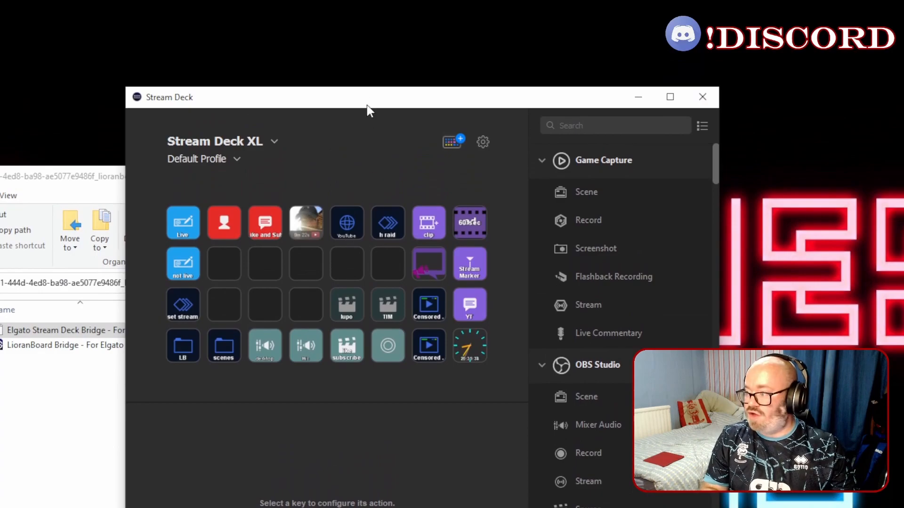
pyautogui.moveTo(368, 111); pyautogui.dragTo(193, 101)
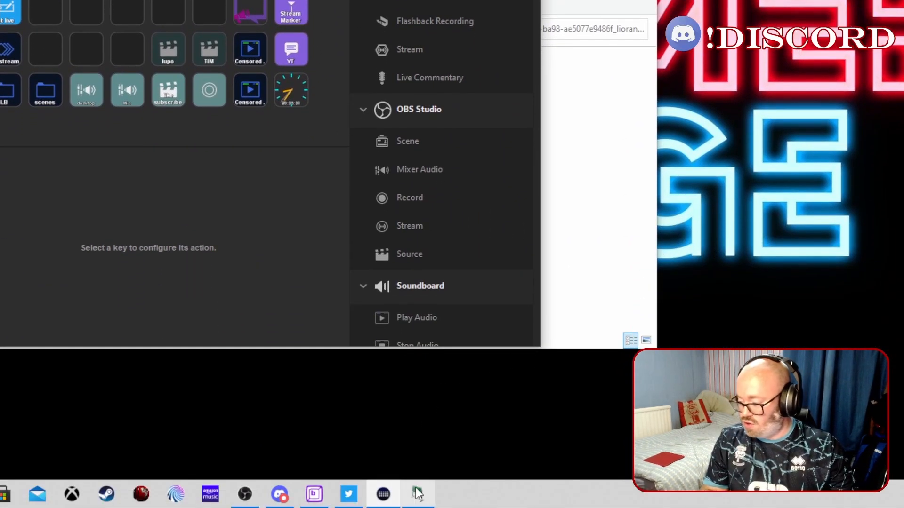
pyautogui.click(417, 494)
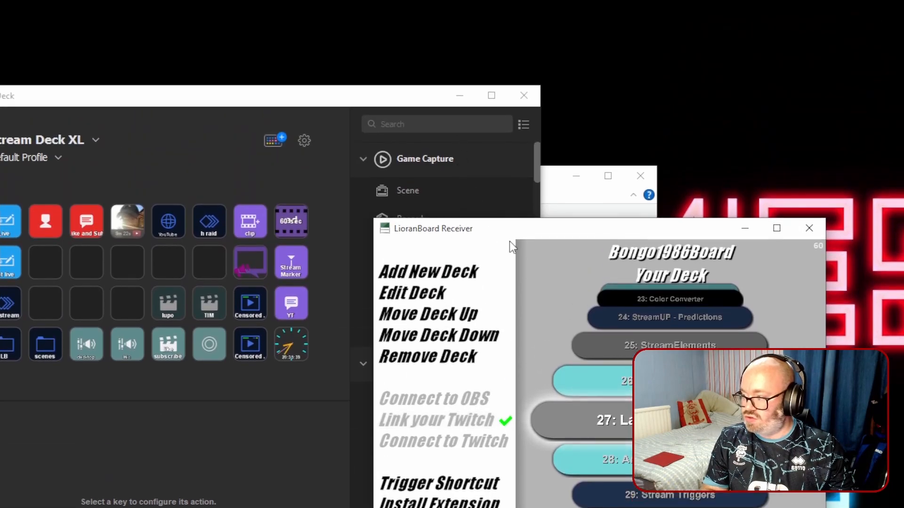
pyautogui.moveTo(527, 80); pyautogui.dragTo(795, 2)
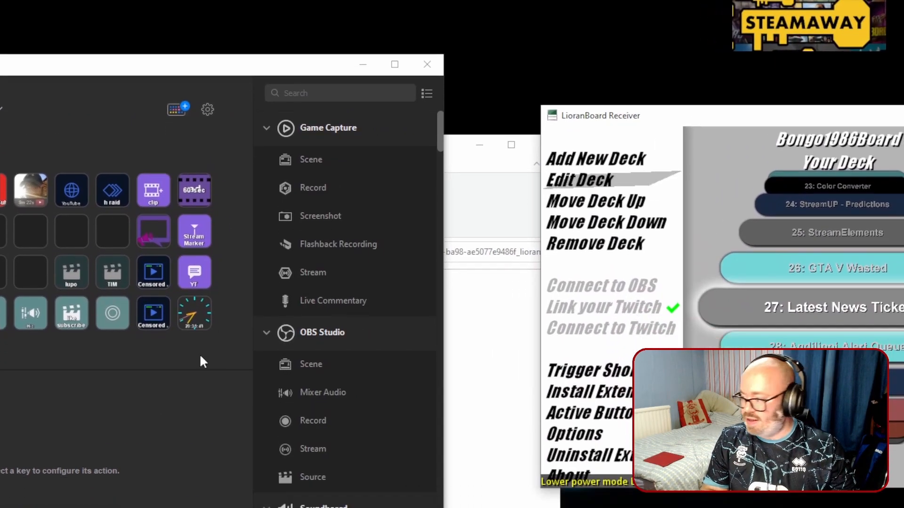
# Assign the Trigger LioranBoard Button action from the LioranBoard bridge category to an empty Stream Deck key.
pyautogui.scroll(-15, 610, 331)
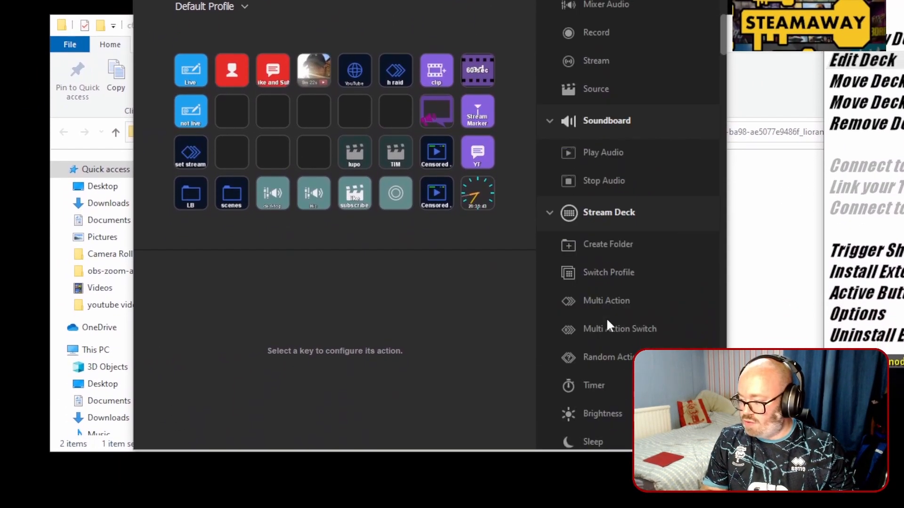
pyautogui.scroll(-20, 606, 313)
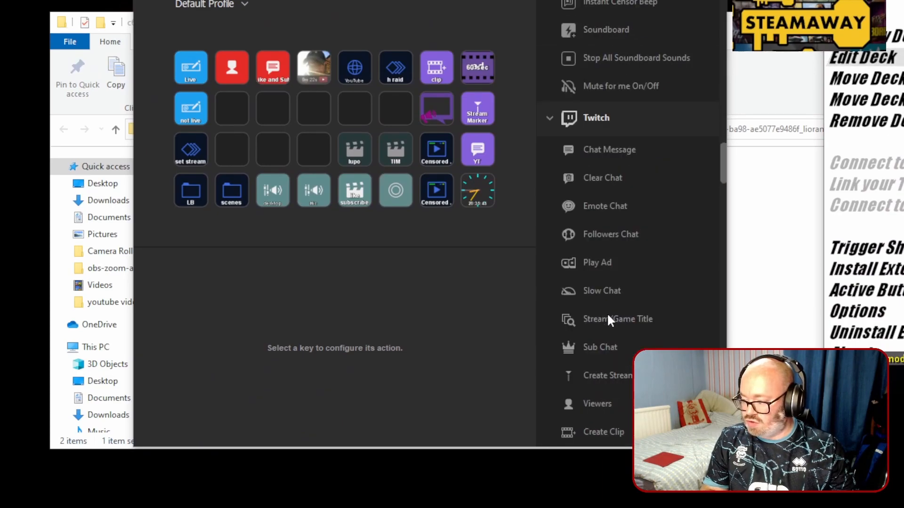
pyautogui.scroll(-12, 609, 314)
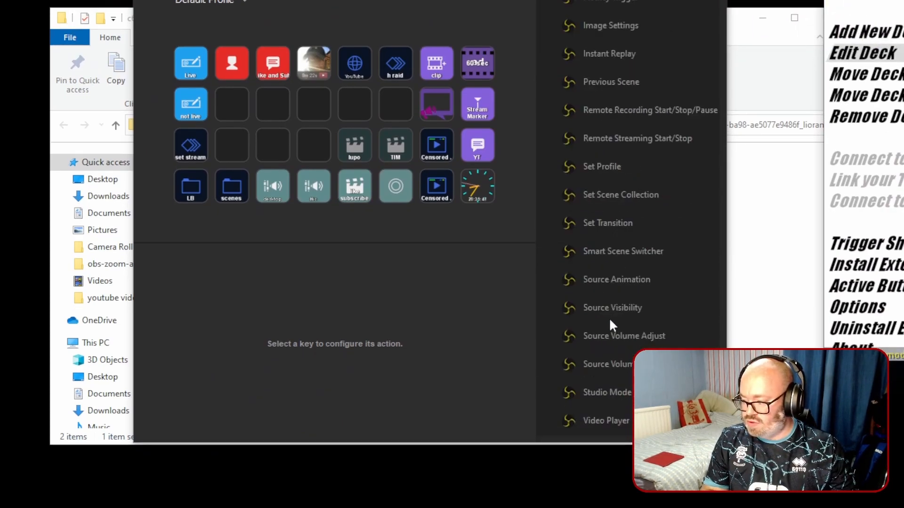
pyautogui.scroll(12, 614, 315)
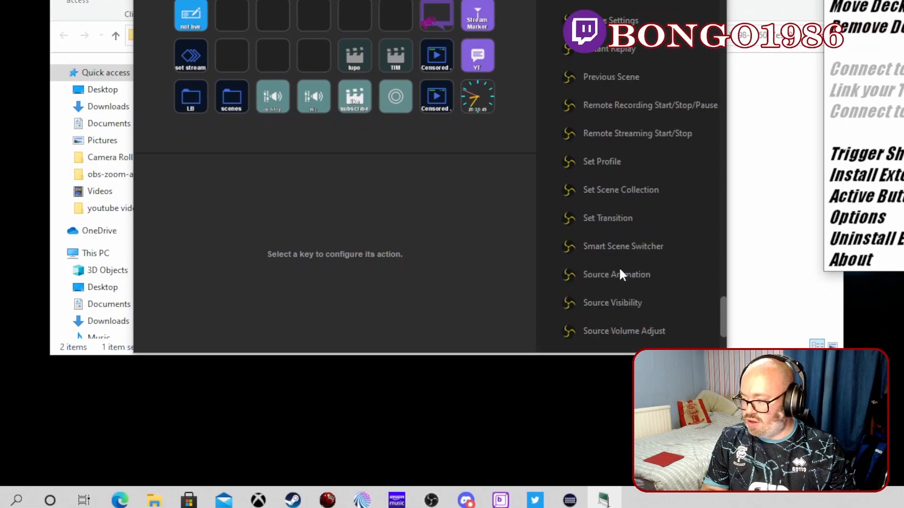
pyautogui.moveTo(626, 189); pyautogui.dragTo(315, 56)
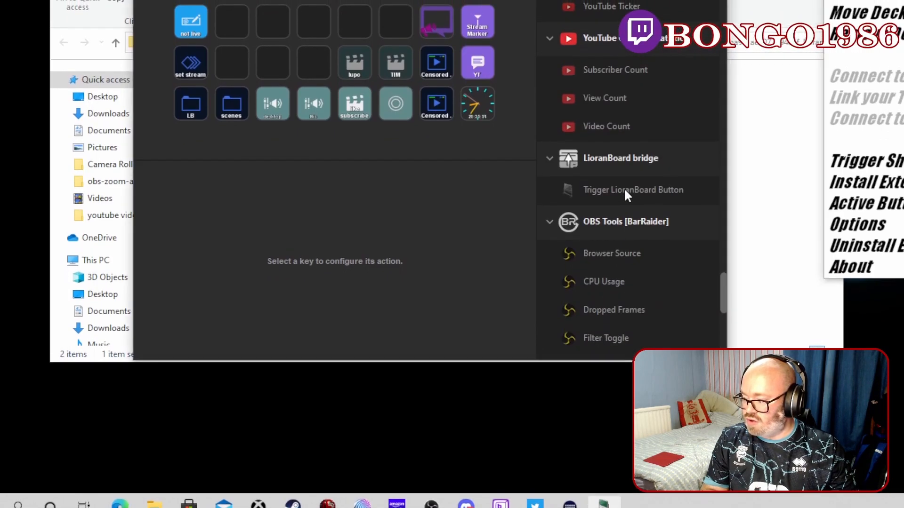
pyautogui.moveTo(315, 190); pyautogui.dragTo(315, 190)
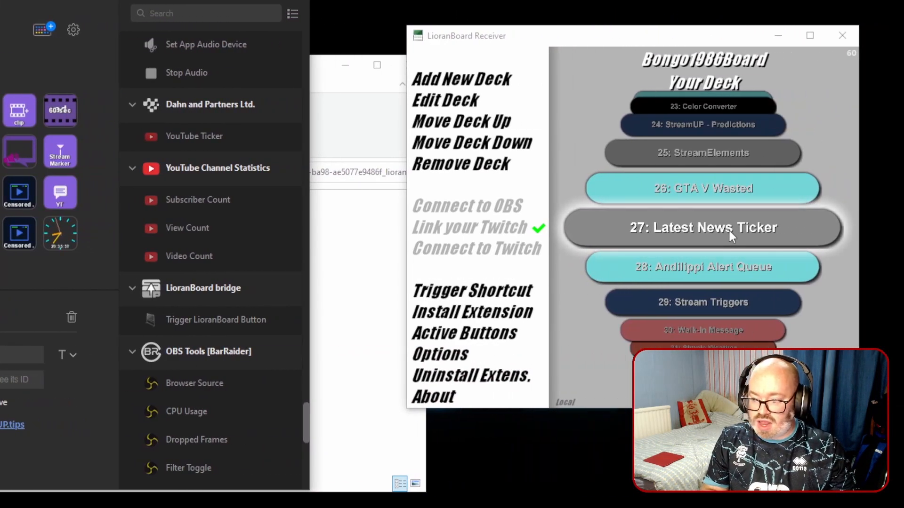
# Open the snap camera deck in the LioranBoard Receiver and move its editor window so the whole button grid shows.
pyautogui.scroll(3, 730, 231)
pyautogui.scroll(-2, 730, 231)
pyautogui.scroll(-1, 729, 231)
pyautogui.scroll(10, 730, 230)
pyautogui.scroll(2, 728, 219)
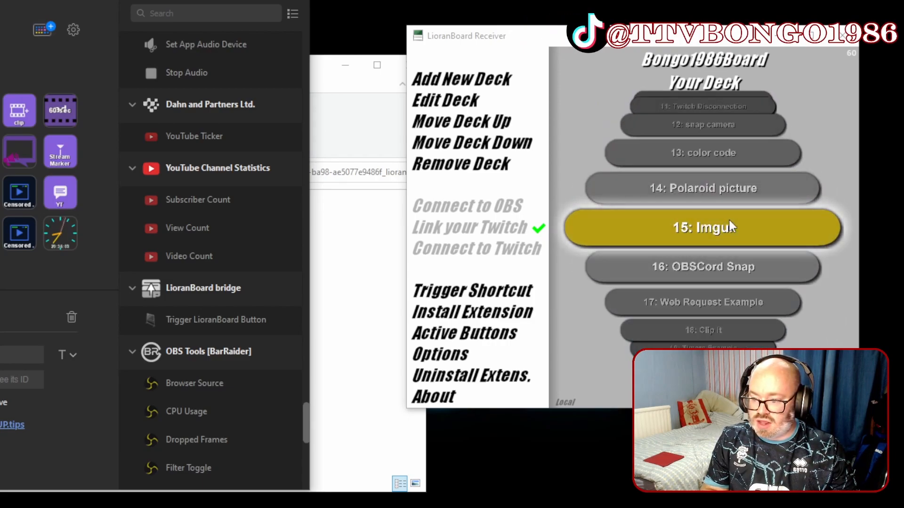
pyautogui.scroll(3, 727, 219)
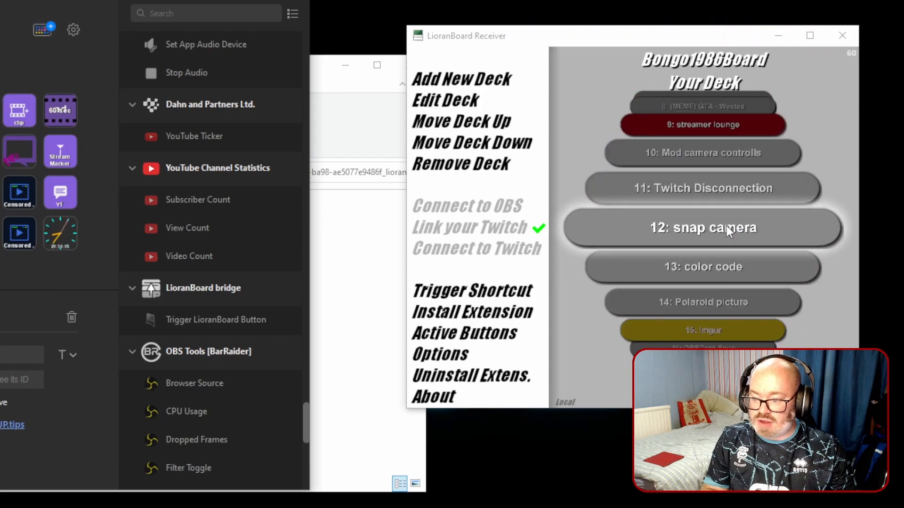
pyautogui.click(726, 225)
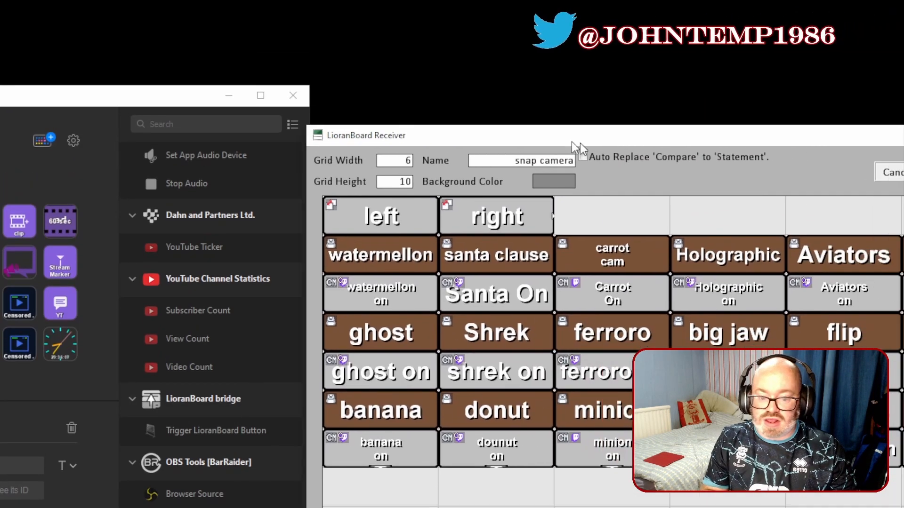
pyautogui.moveTo(571, 143); pyautogui.dragTo(441, 103)
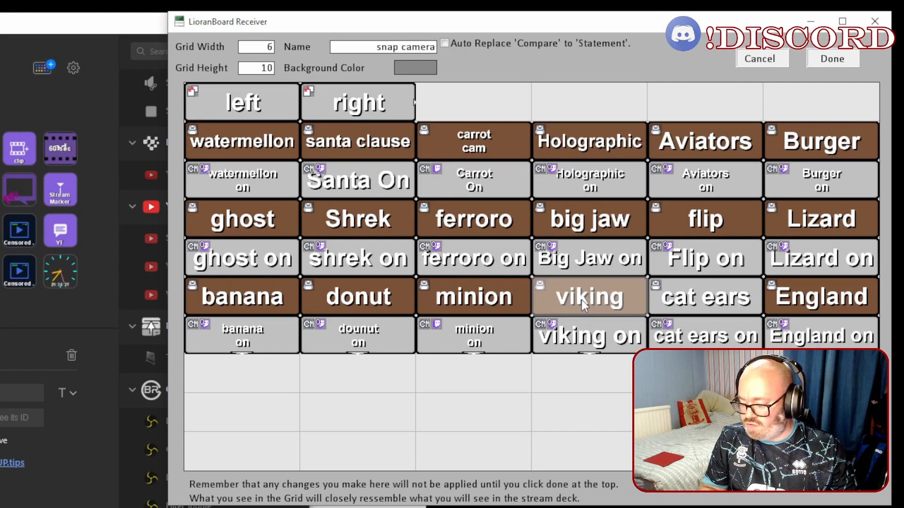
# Look up the viking button's ID in the deck, and set the Stream Deck key's button ID to ID51 and title to Viking.
pyautogui.rightClick(581, 300)
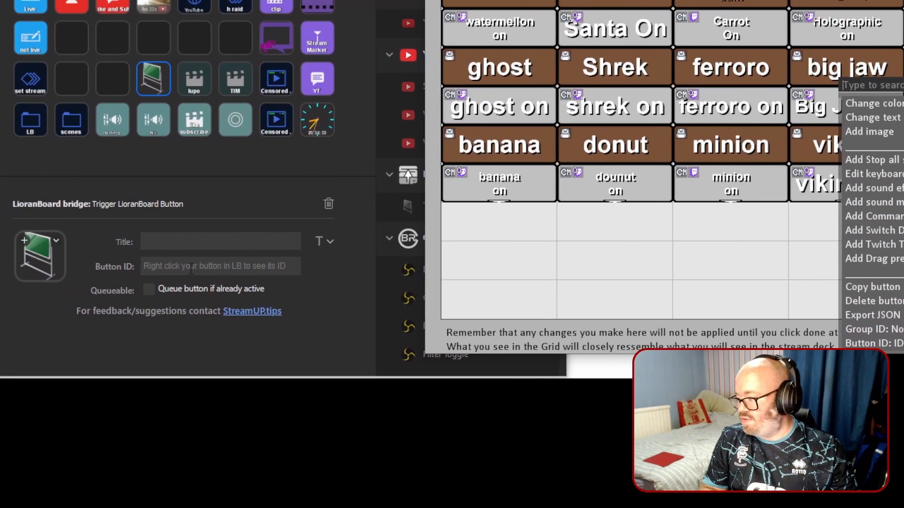
pyautogui.click(208, 255)
pyautogui.write('ID51')
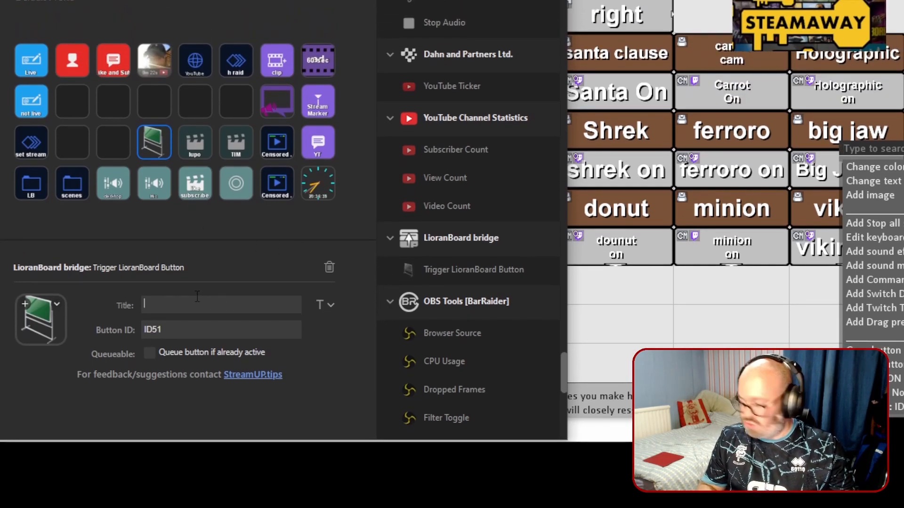
pyautogui.click(197, 297)
pyautogui.write('Viking')
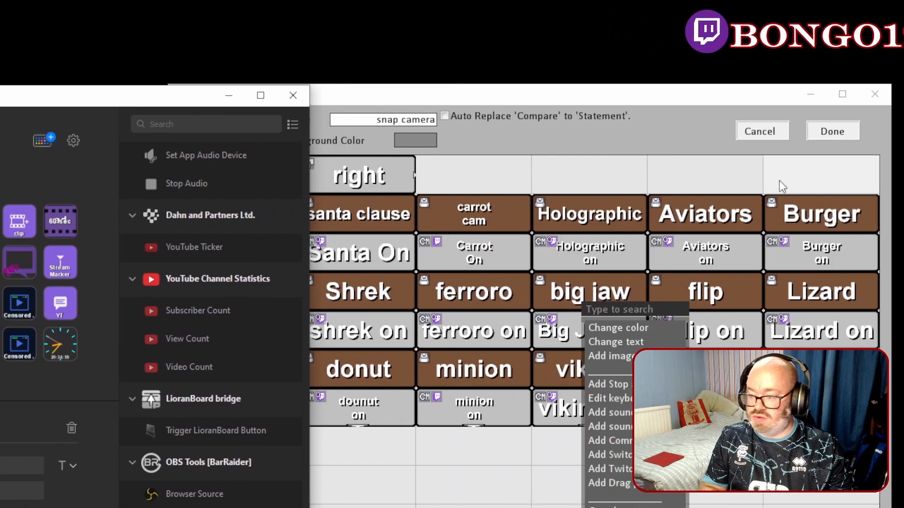
# Finish editing the snap camera deck and place the LioranBoard Receiver window beside Stream Deck.
pyautogui.click(808, 131)
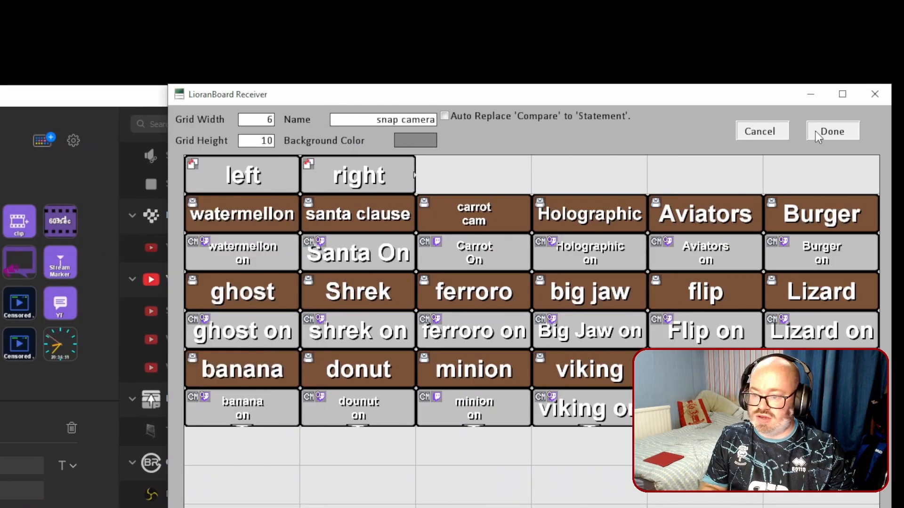
pyautogui.click(813, 131)
pyautogui.moveTo(505, 95); pyautogui.dragTo(698, 114)
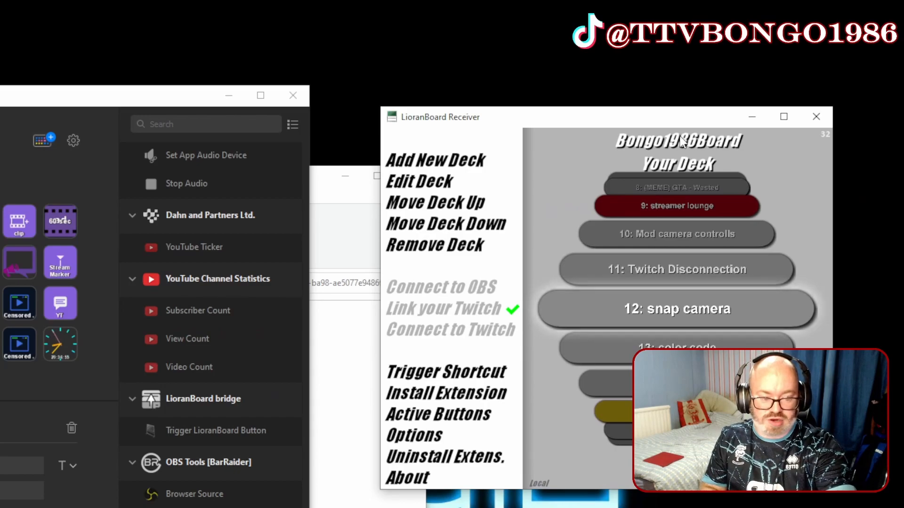